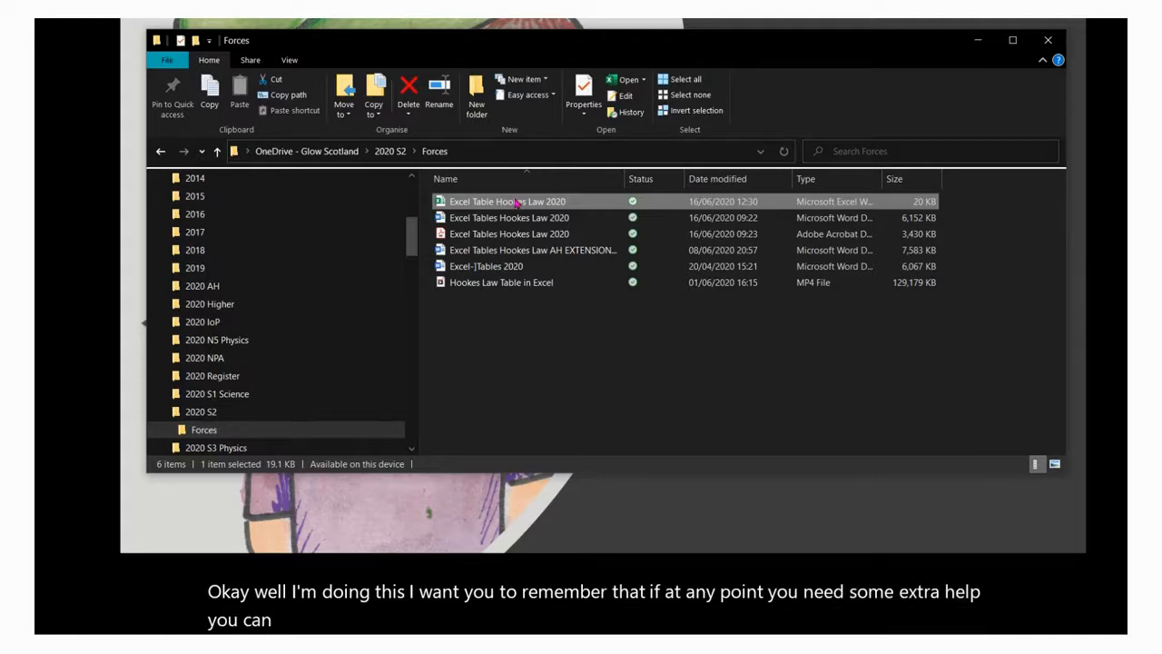
Open the Excel Table Hookes Law 2020 workbook and insert a plain scatter chart of the Force and extension columns, including their headings.
double_click(515, 203)
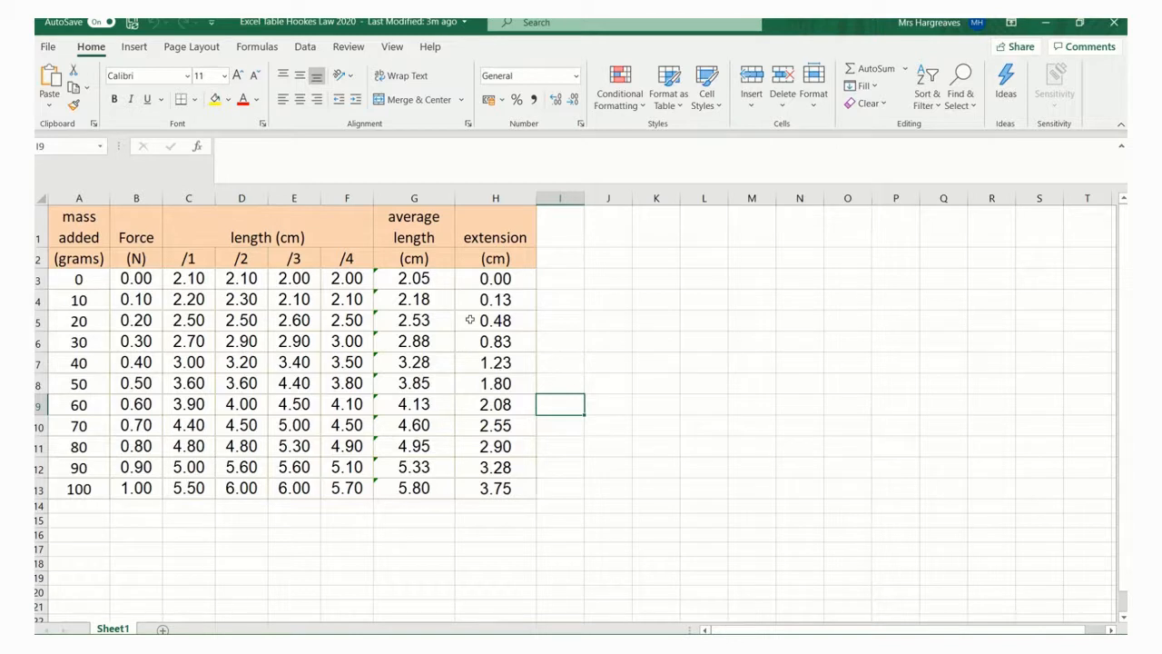
click(139, 211)
drag(139, 211, 146, 487)
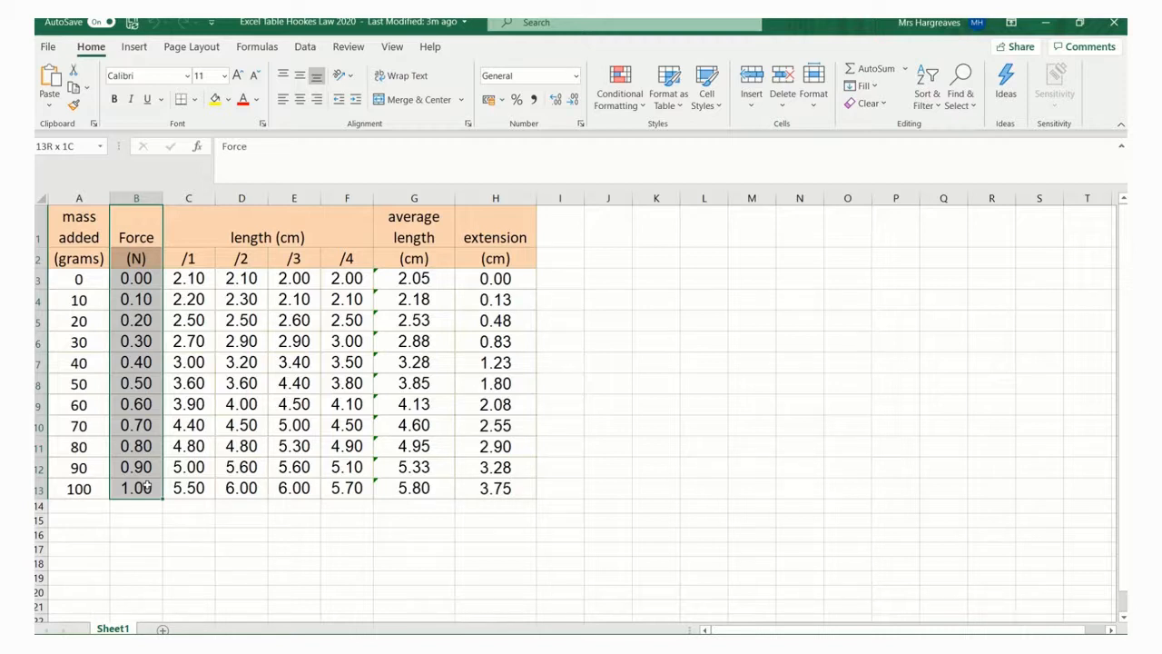
drag(146, 488, 146, 487)
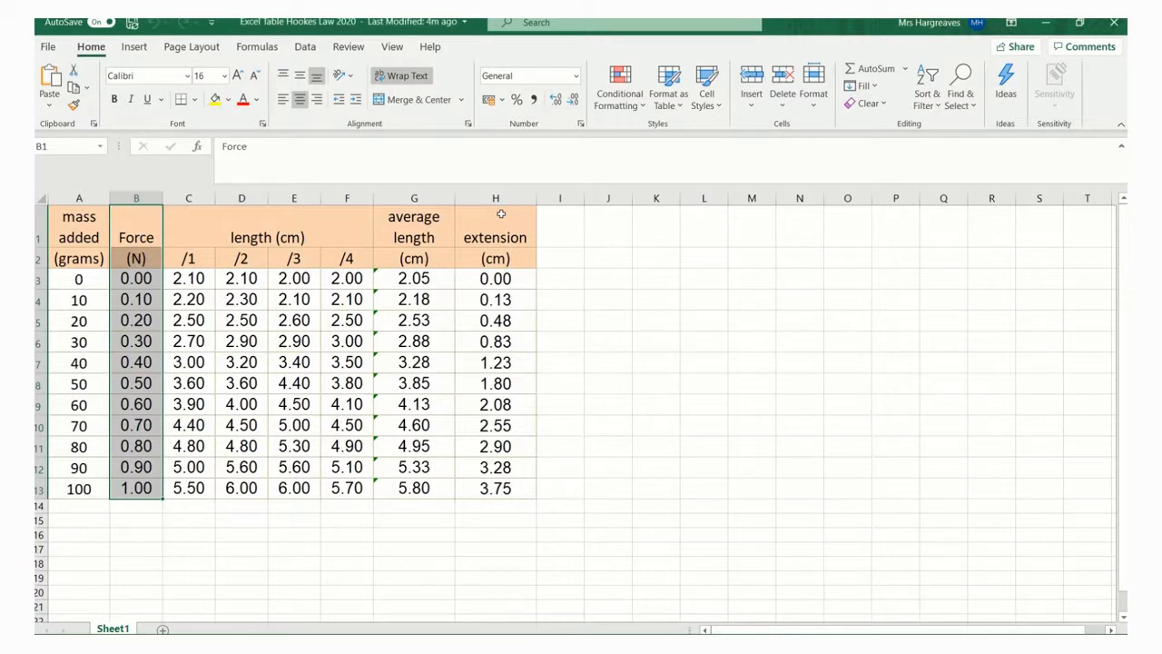
click(500, 214)
drag(501, 213, 511, 490)
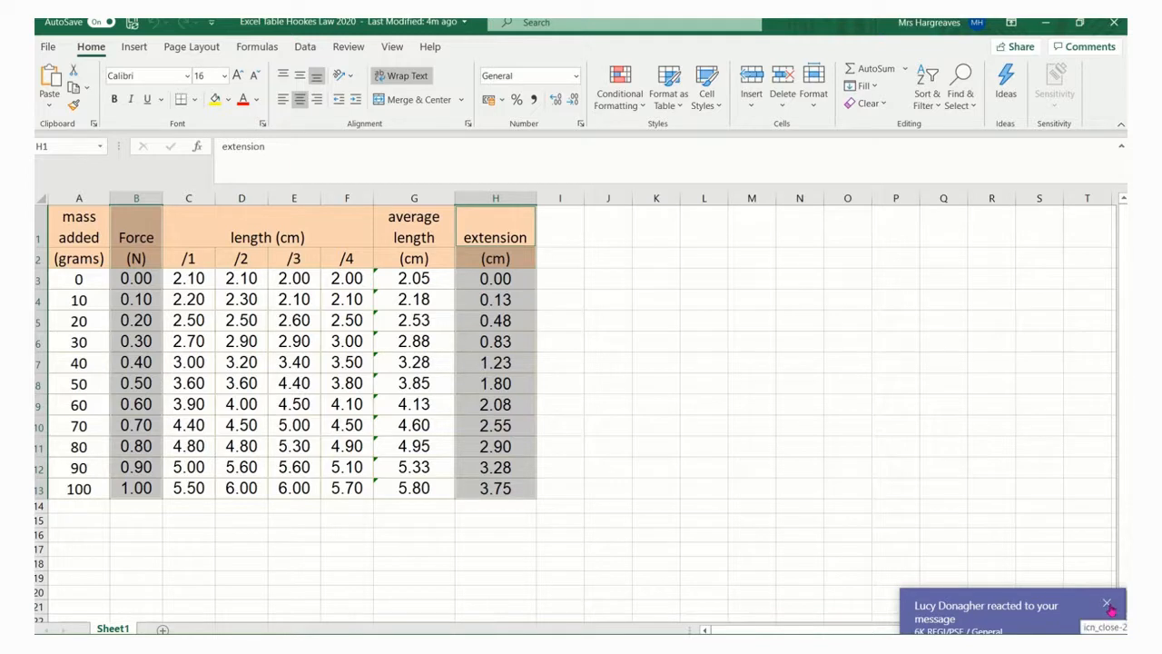
click(1107, 603)
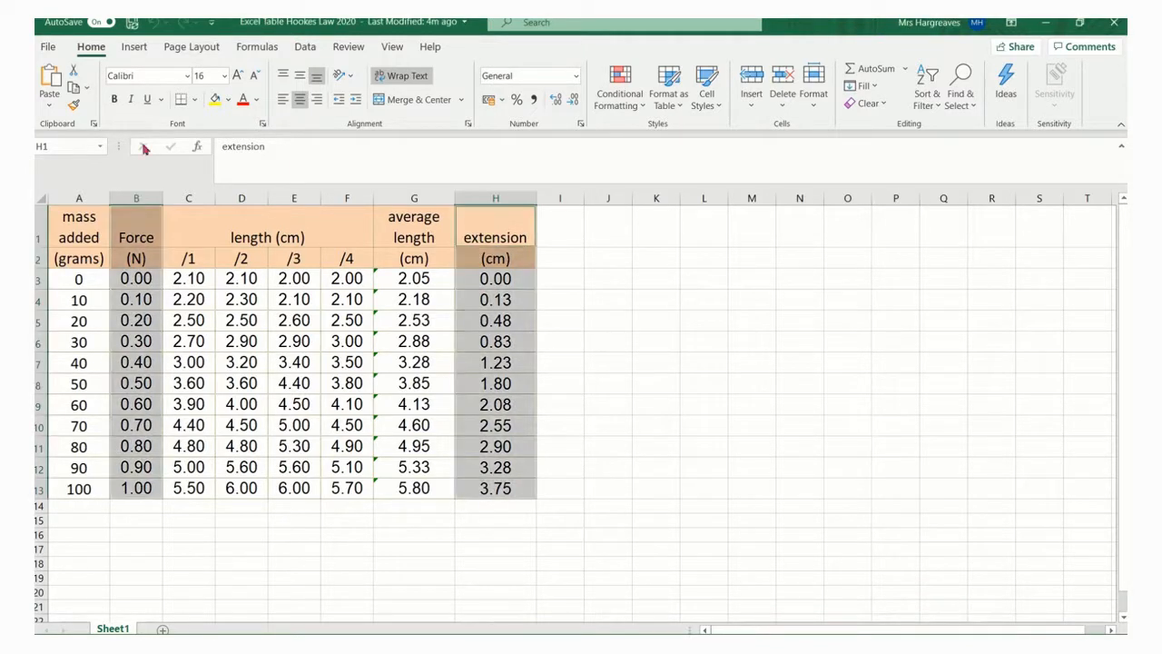
click(133, 47)
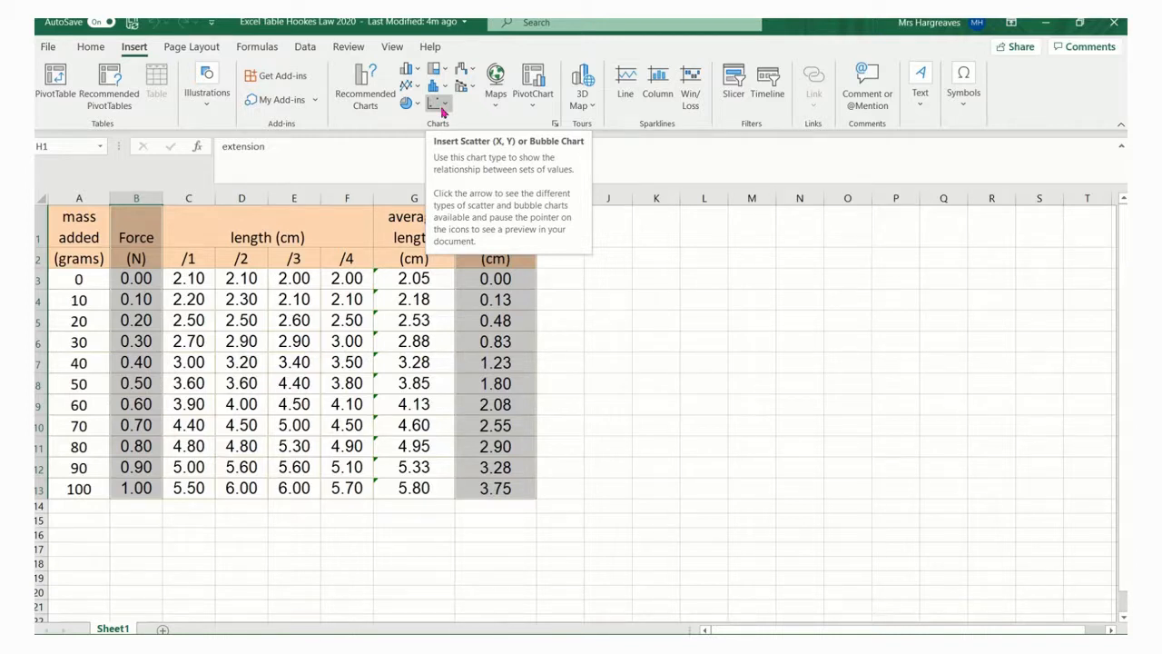
click(442, 107)
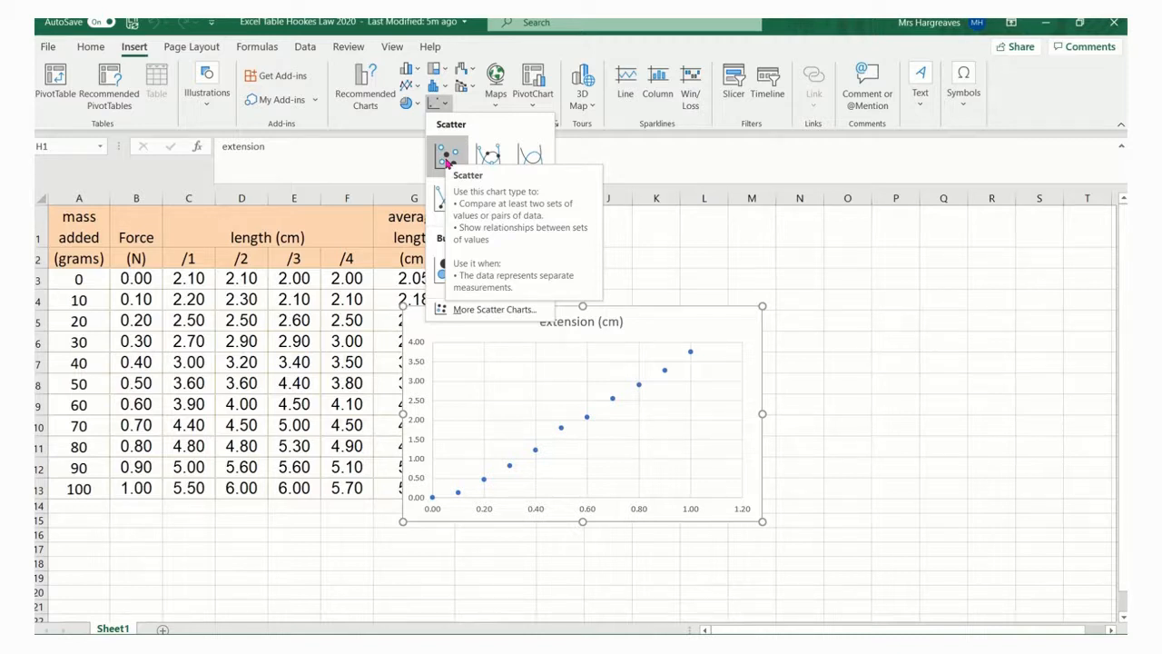
click(446, 159)
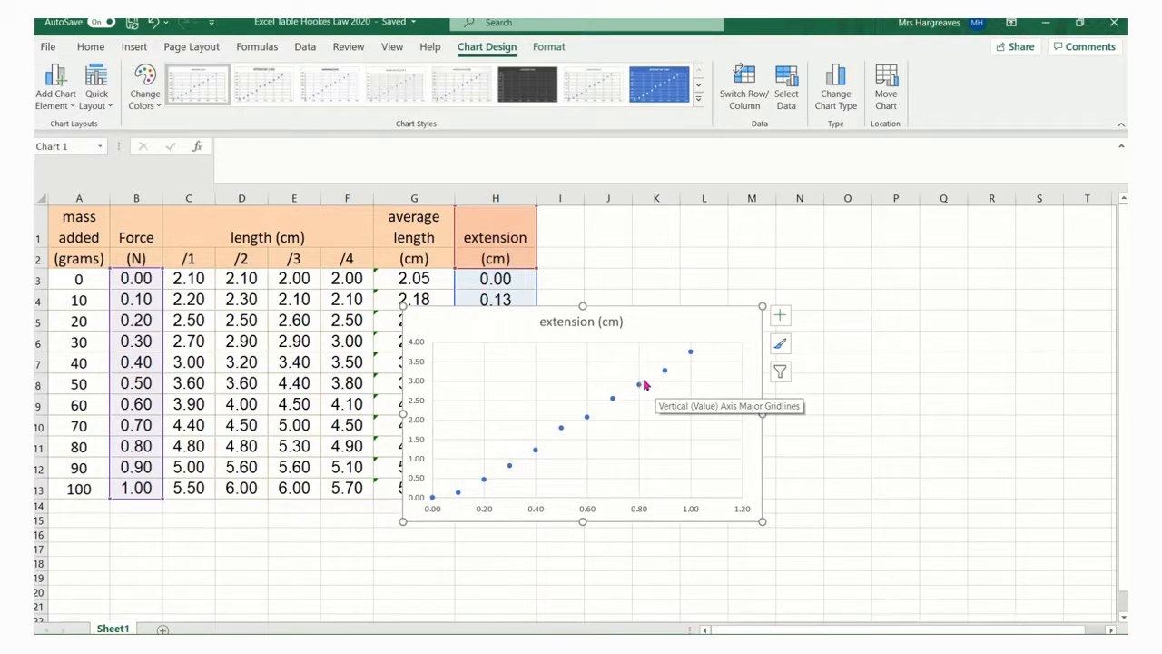
Move the scatter chart to a new sheet named "Hooke's Law Mrs H".
mouse_move(641, 386)
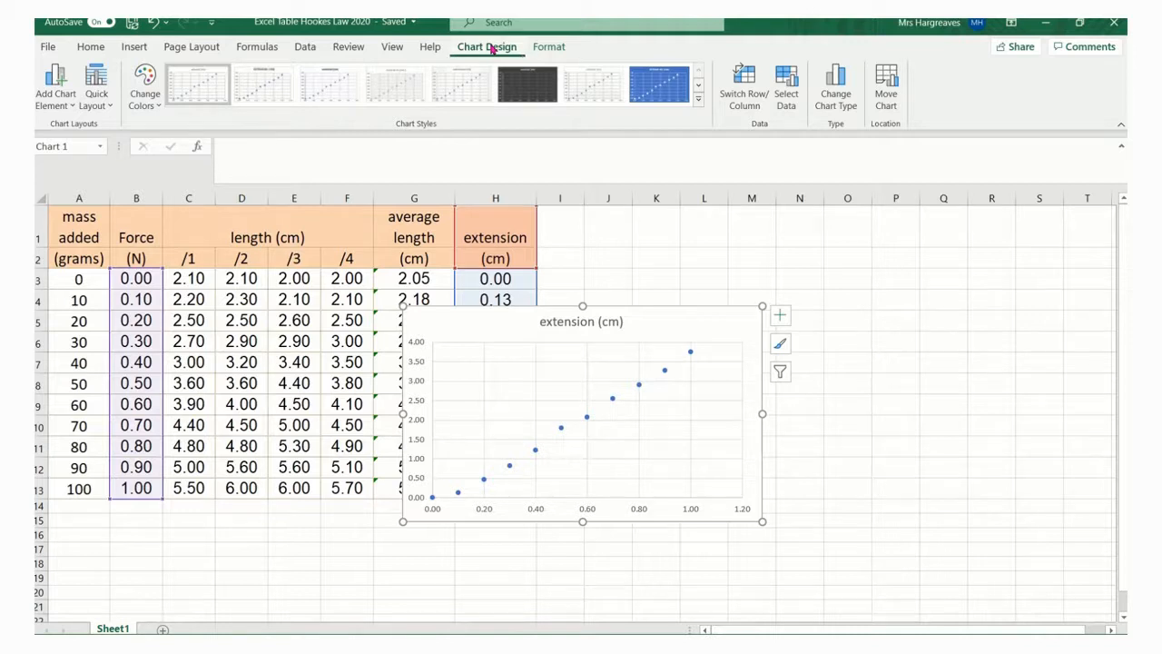
click(886, 100)
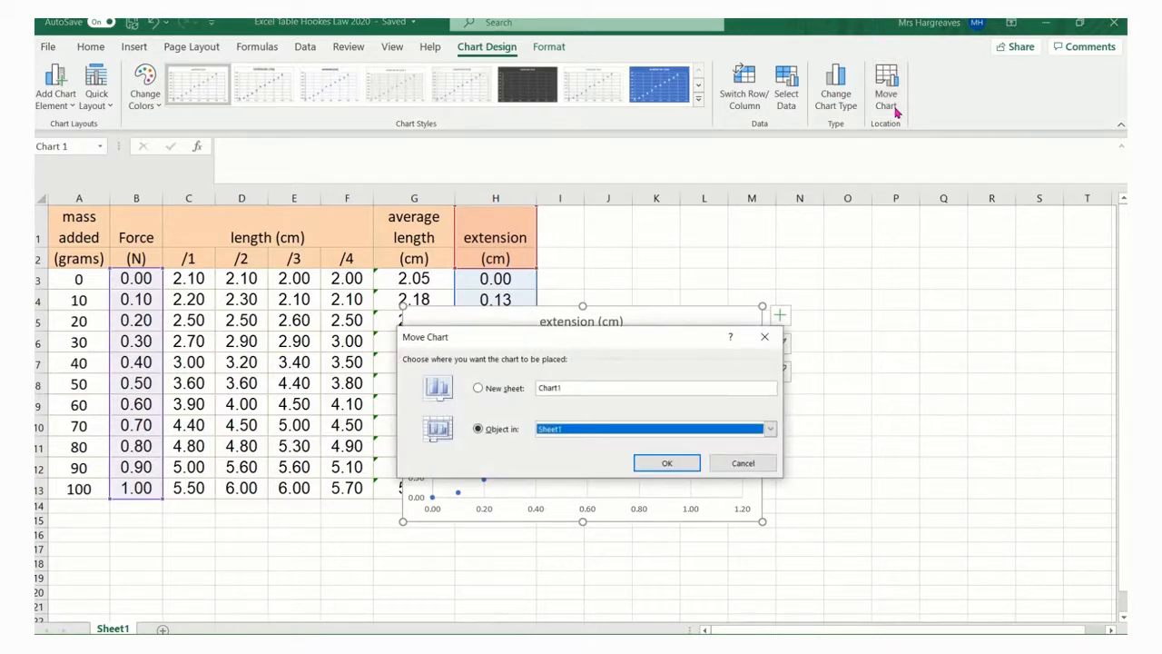
click(478, 389)
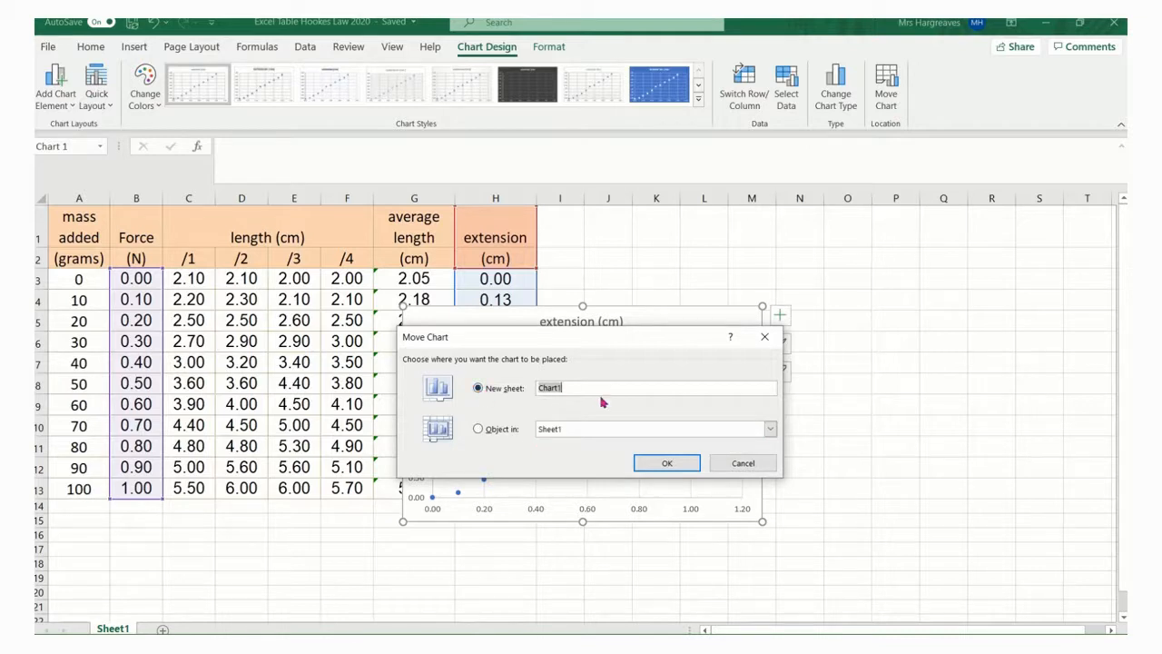
text(Hooke's Law Mrs H)
click(668, 465)
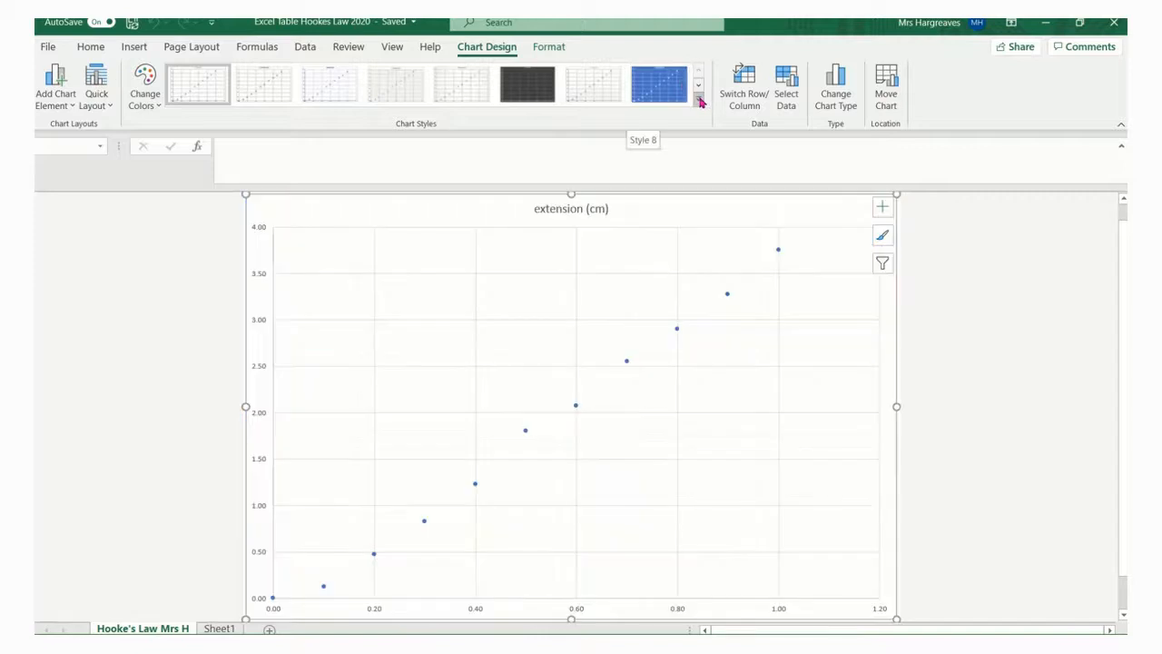
click(698, 98)
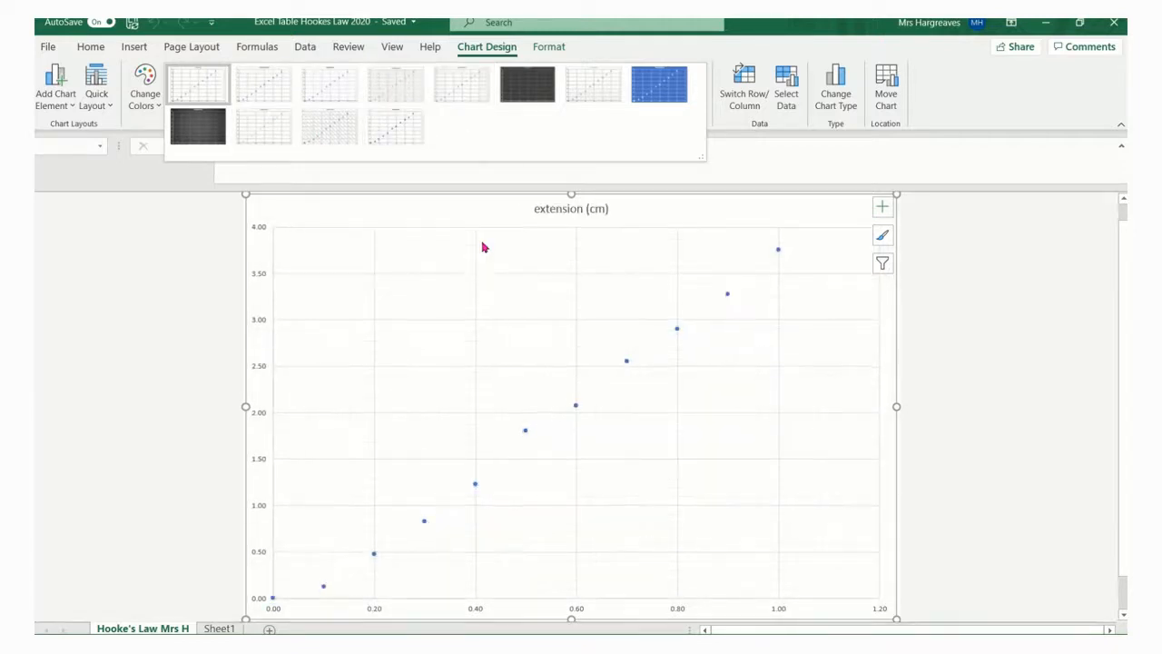
click(441, 278)
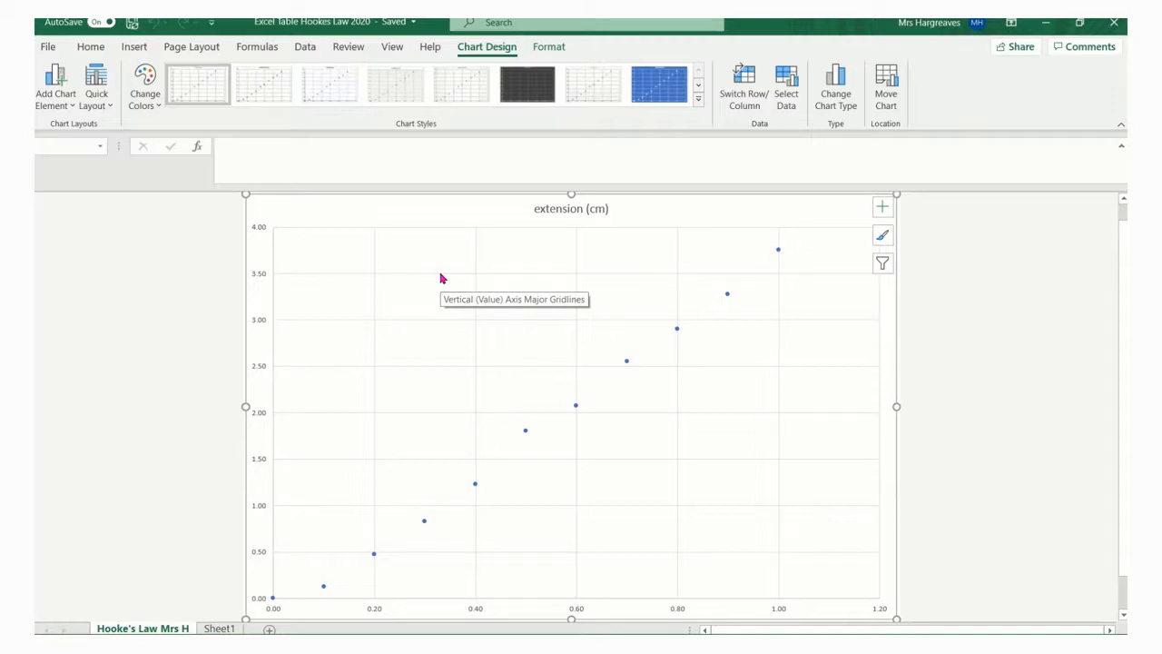
Add axis titles to the chart, keeping the gridlines on.
click(884, 209)
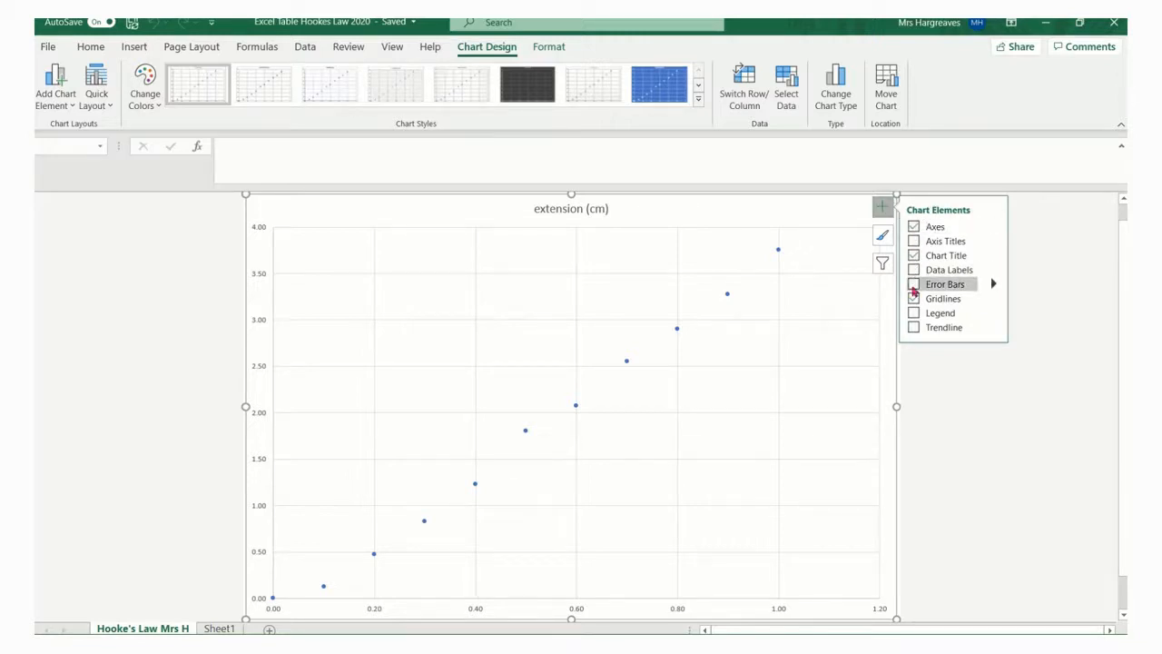
click(914, 241)
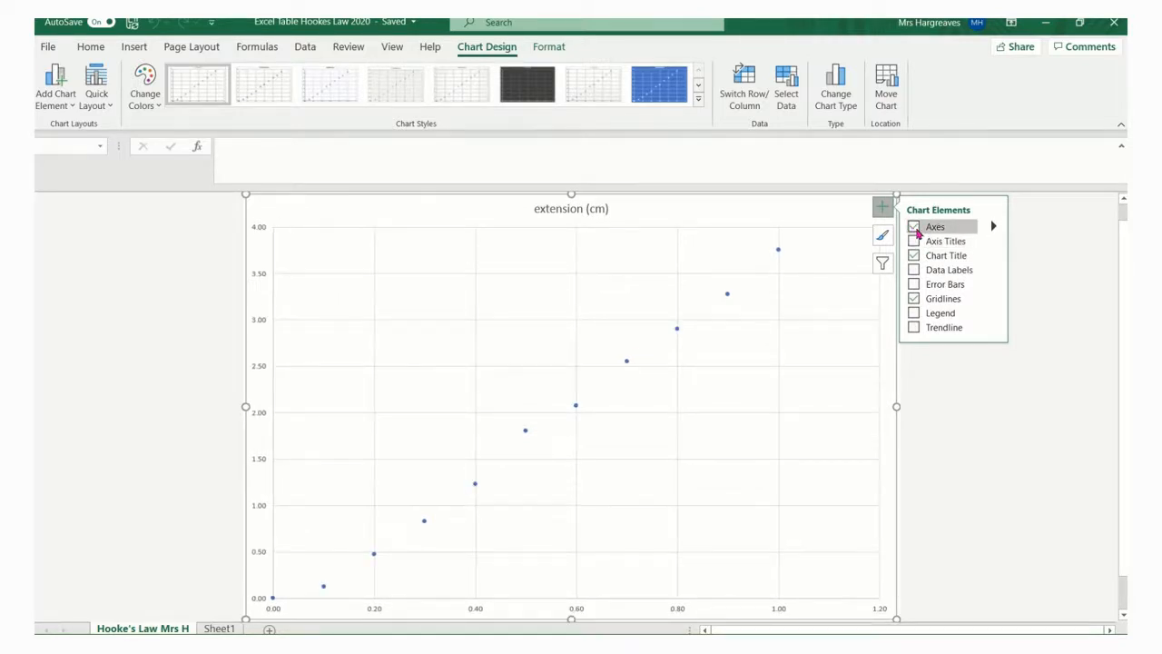
click(914, 242)
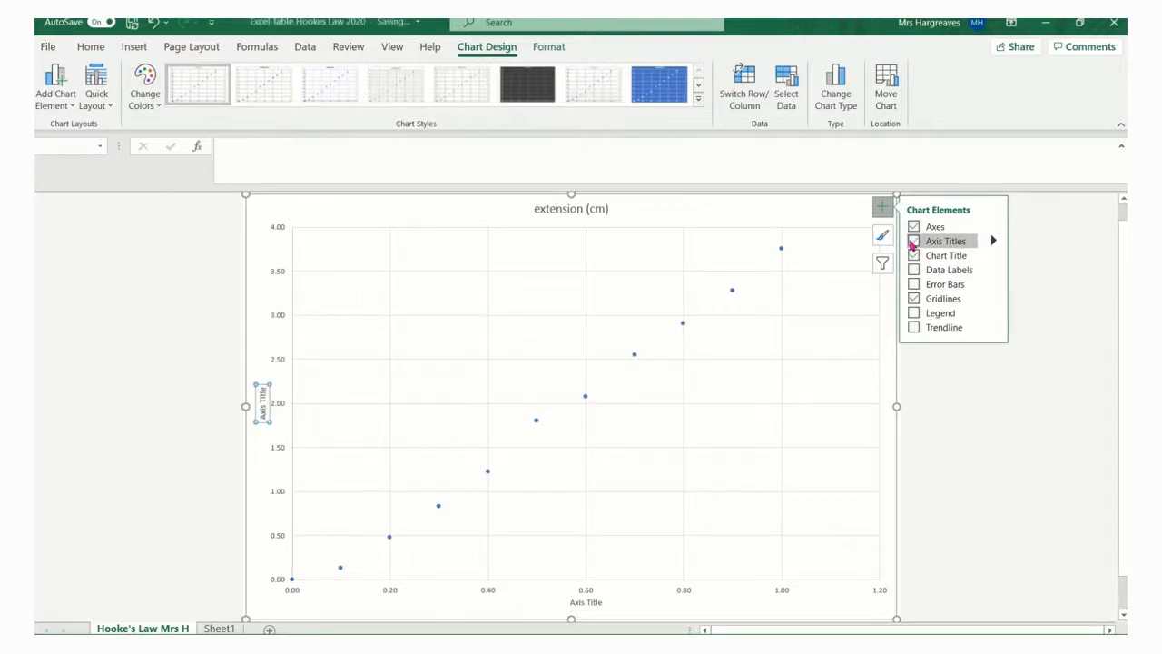
click(913, 300)
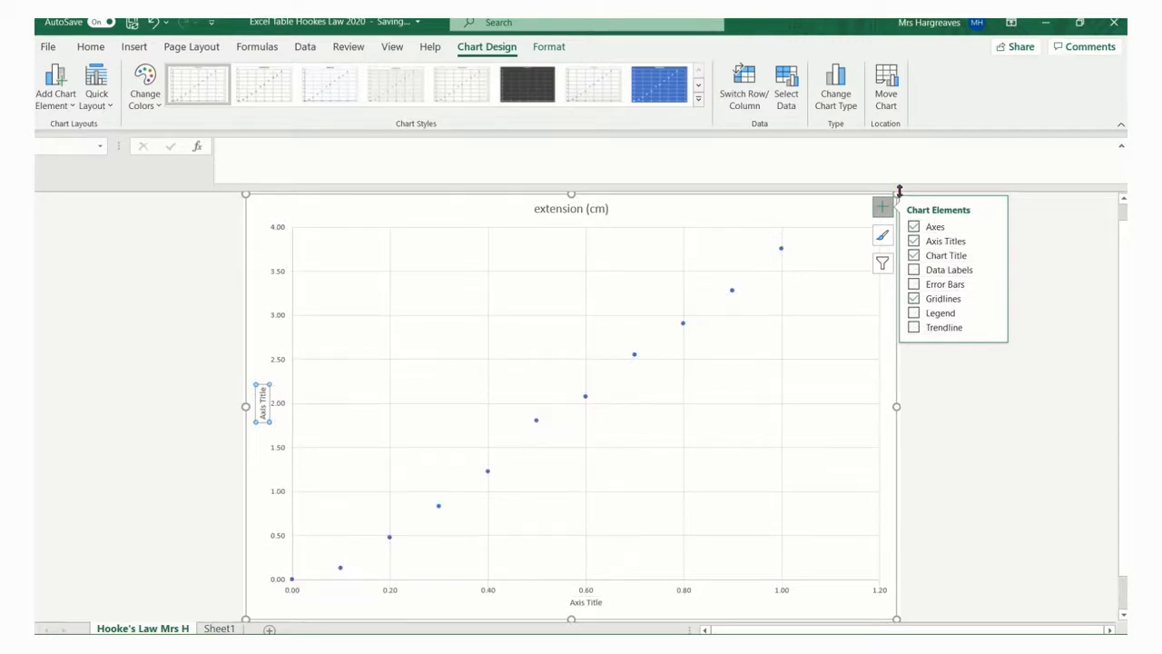
click(884, 208)
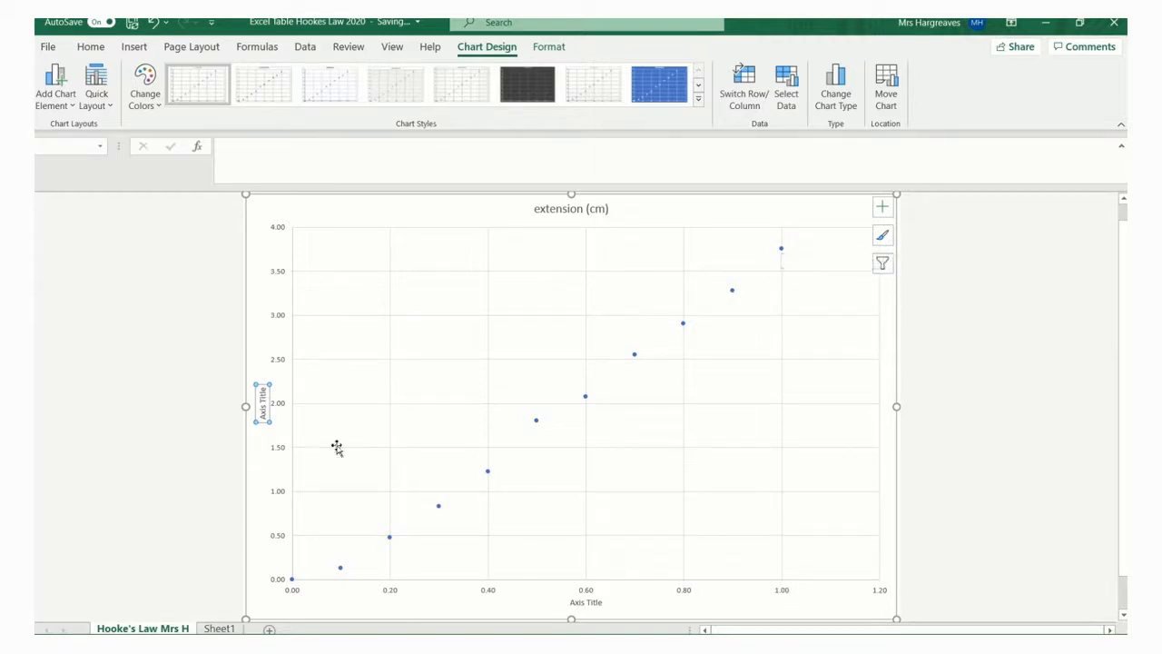
Set the horizontal axis title to "Force /N".
click(218, 628)
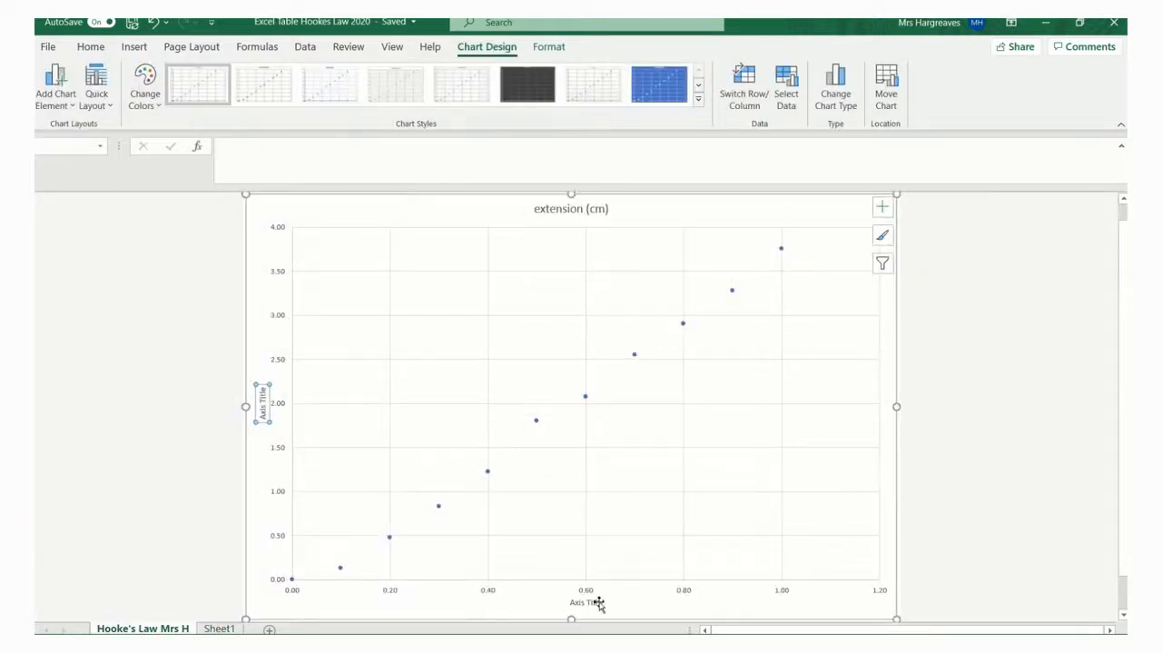
click(595, 603)
text(Force /N)
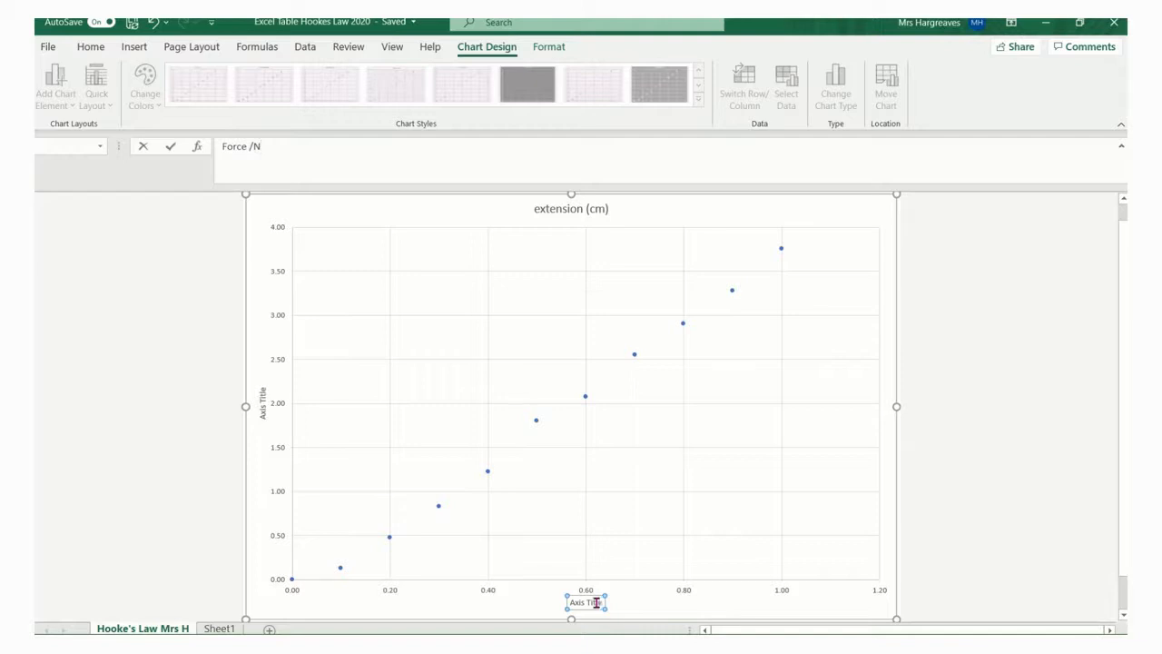
drag(268, 146, 195, 146)
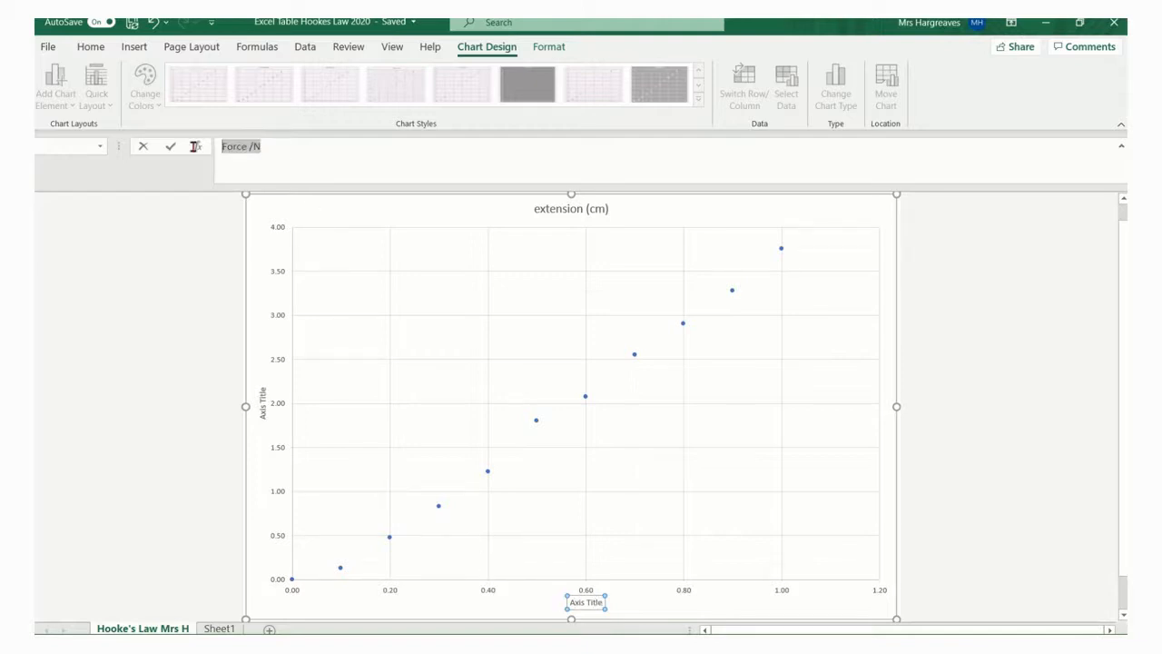
click(91, 47)
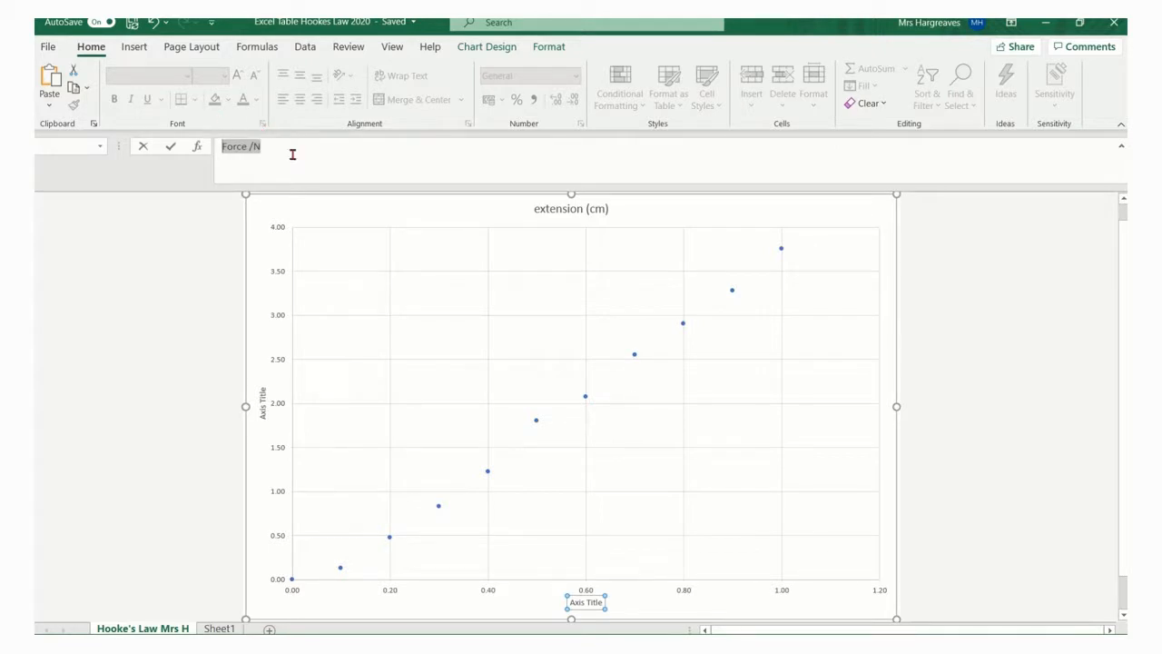
key(Return)
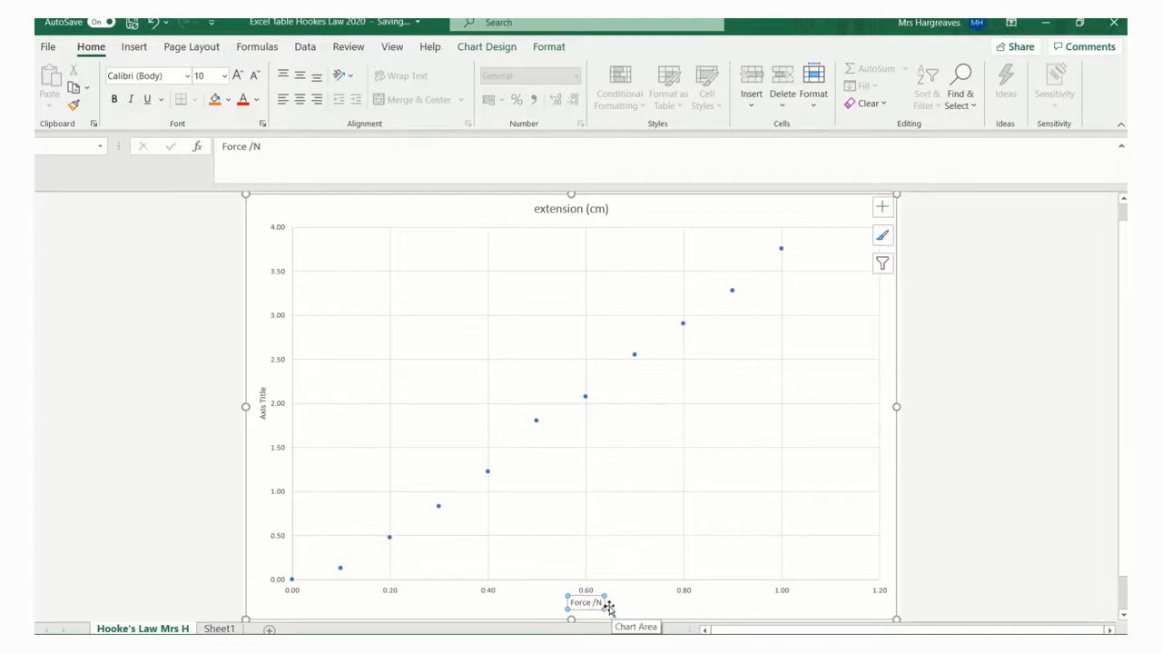
Set the vertical axis title to "Extension /cm".
click(262, 402)
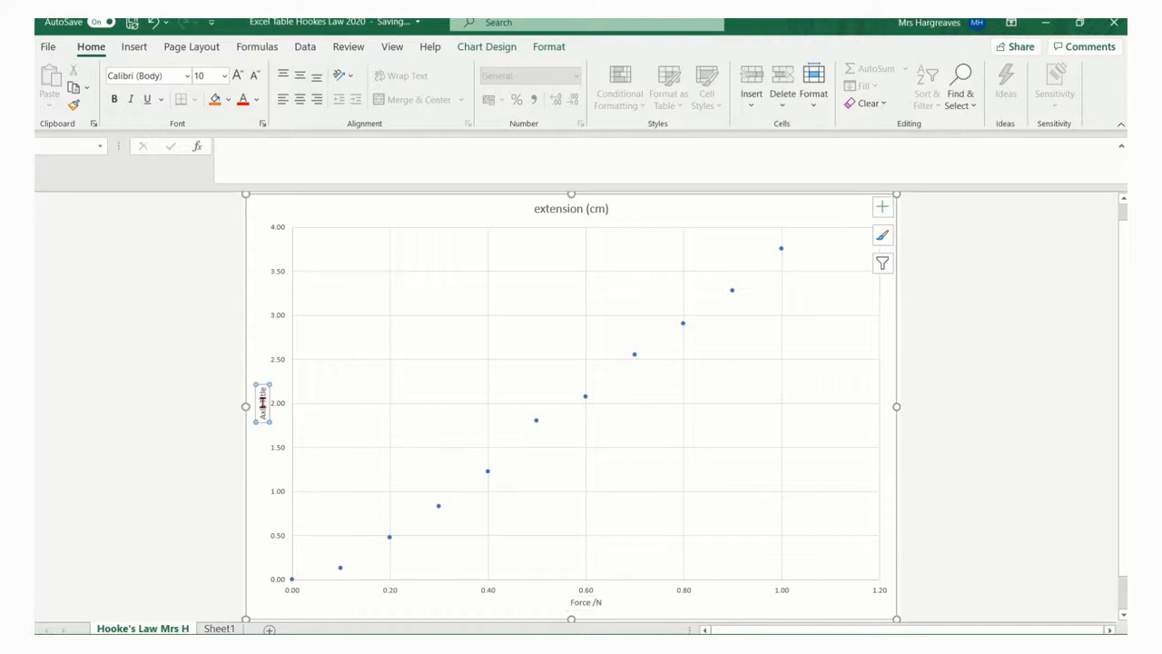
click(230, 148)
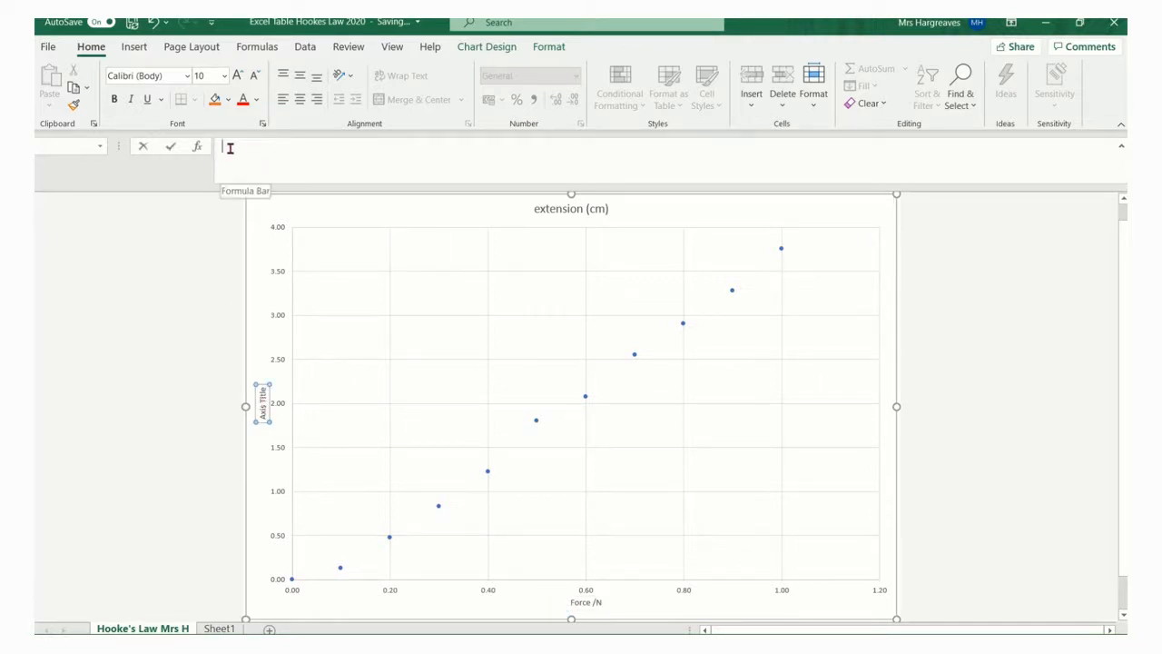
text(Extension /cm)
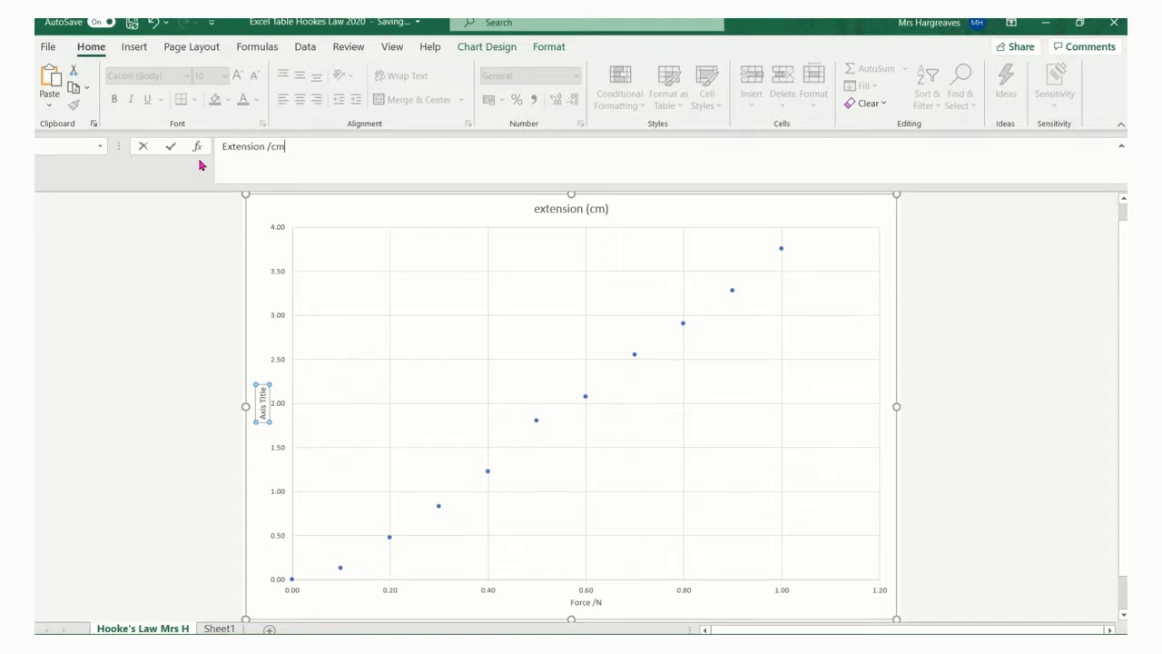
key(Return)
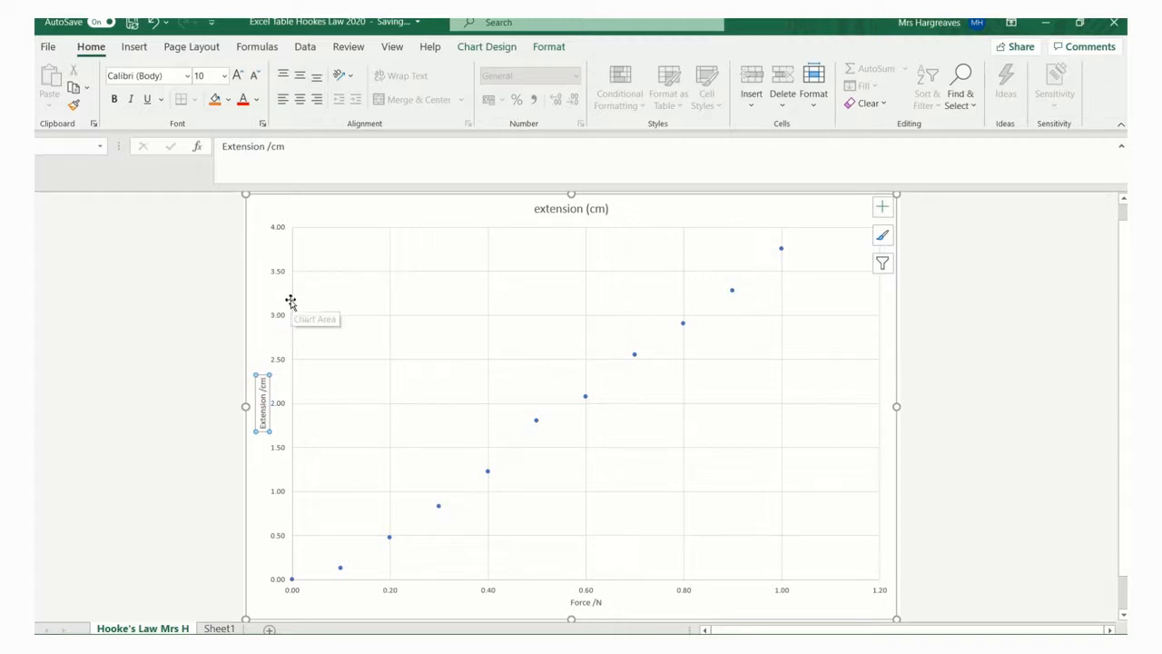
Set the font size of the vertical axis title and all other text in the chart to 18.
click(262, 126)
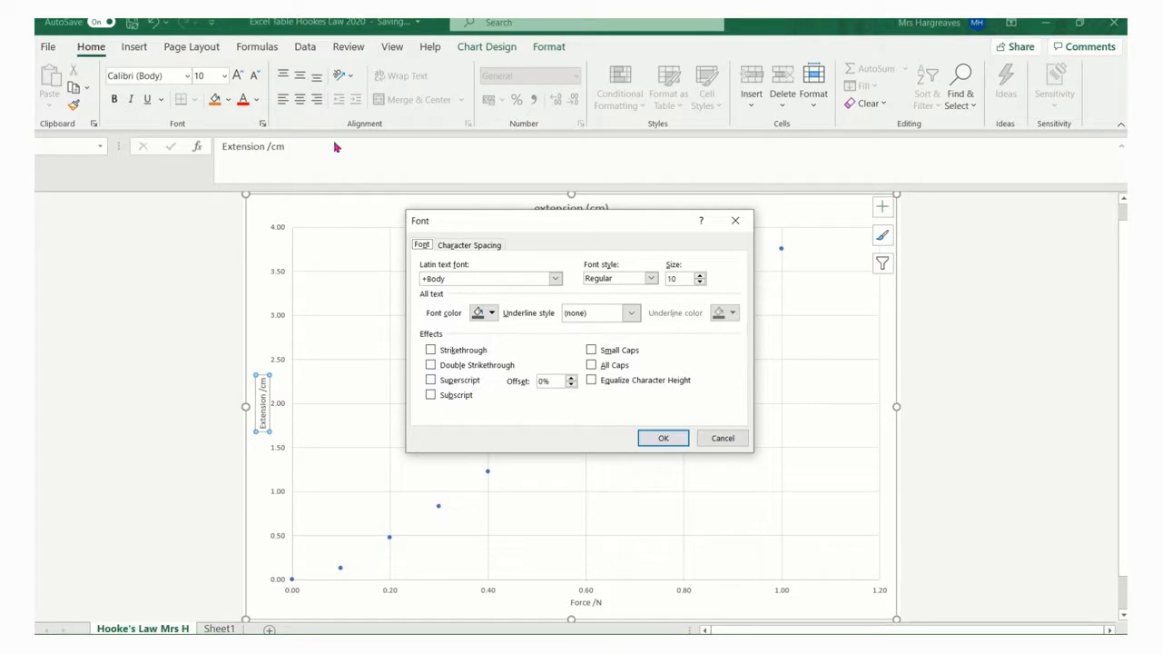
click(714, 441)
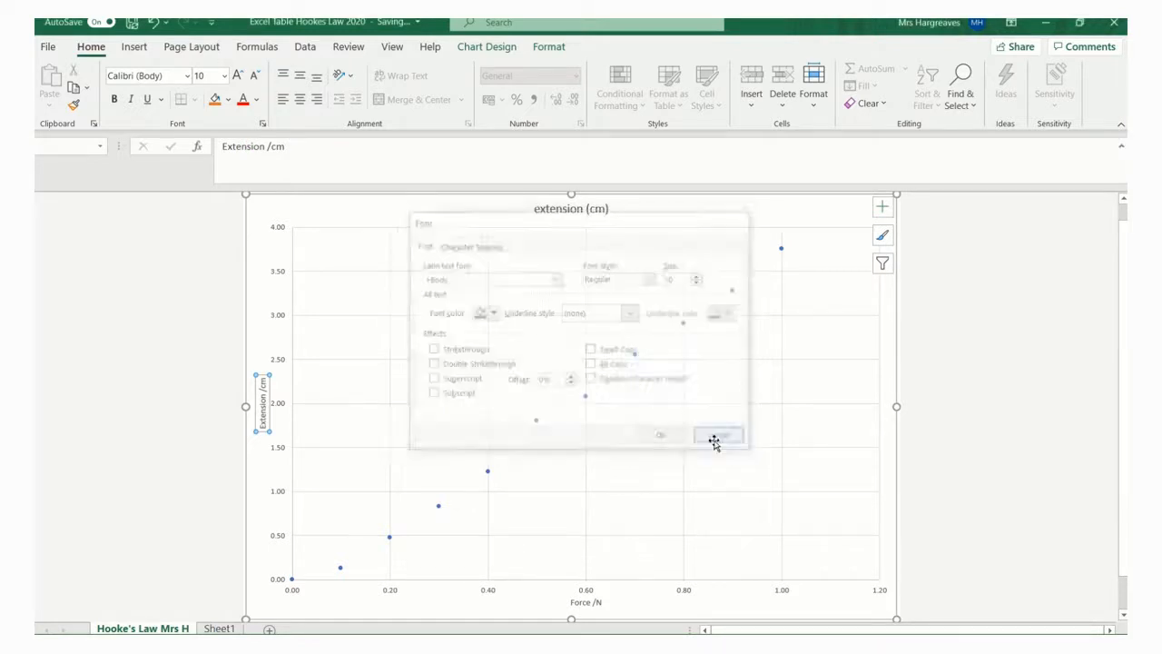
click(224, 79)
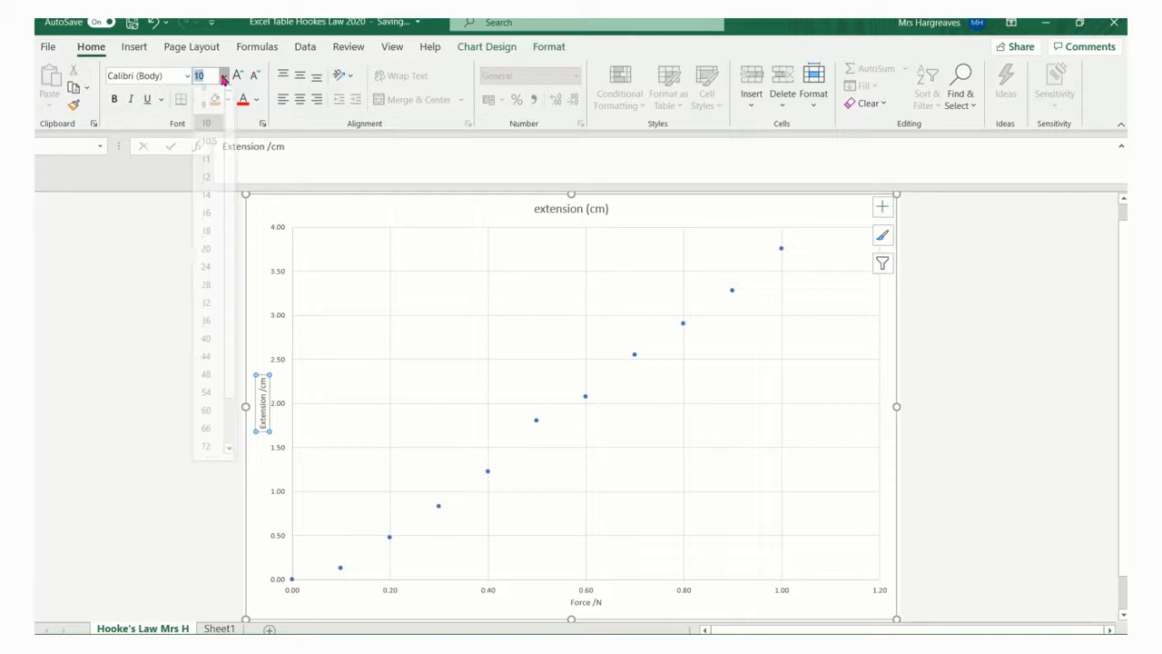
click(206, 239)
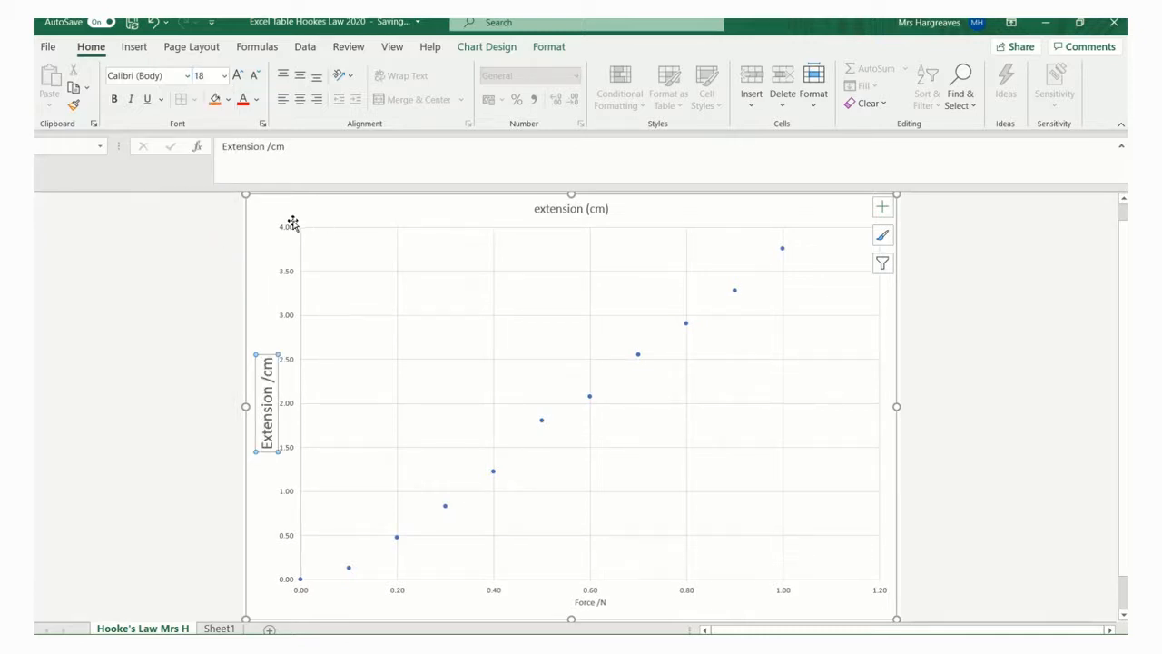
click(246, 194)
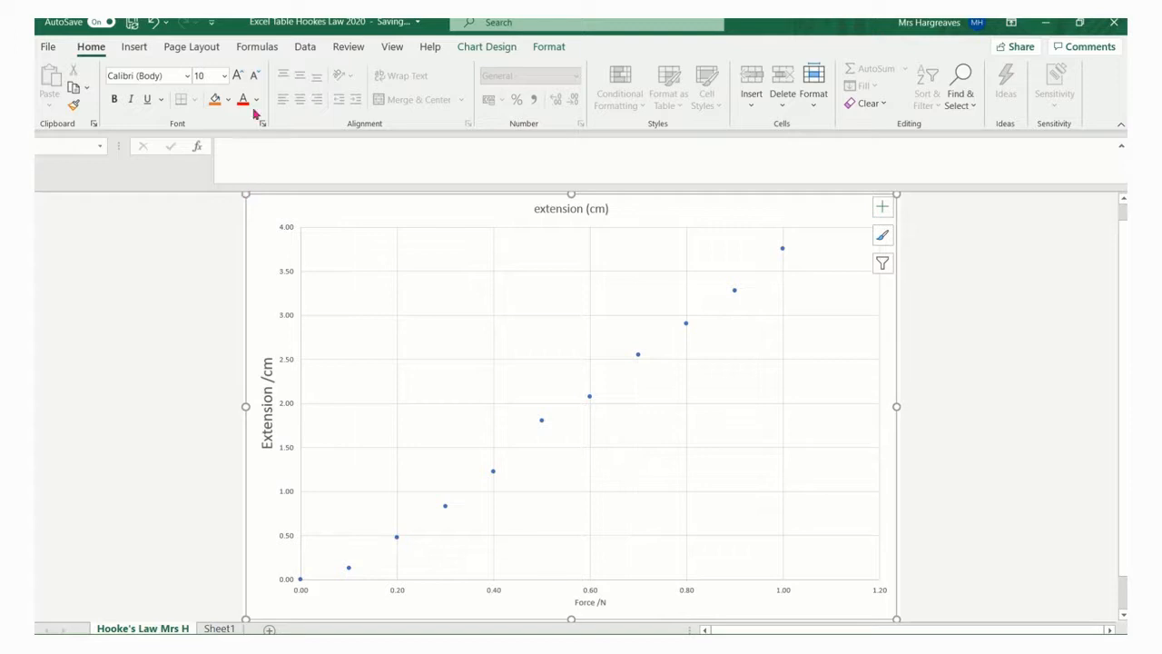
click(224, 75)
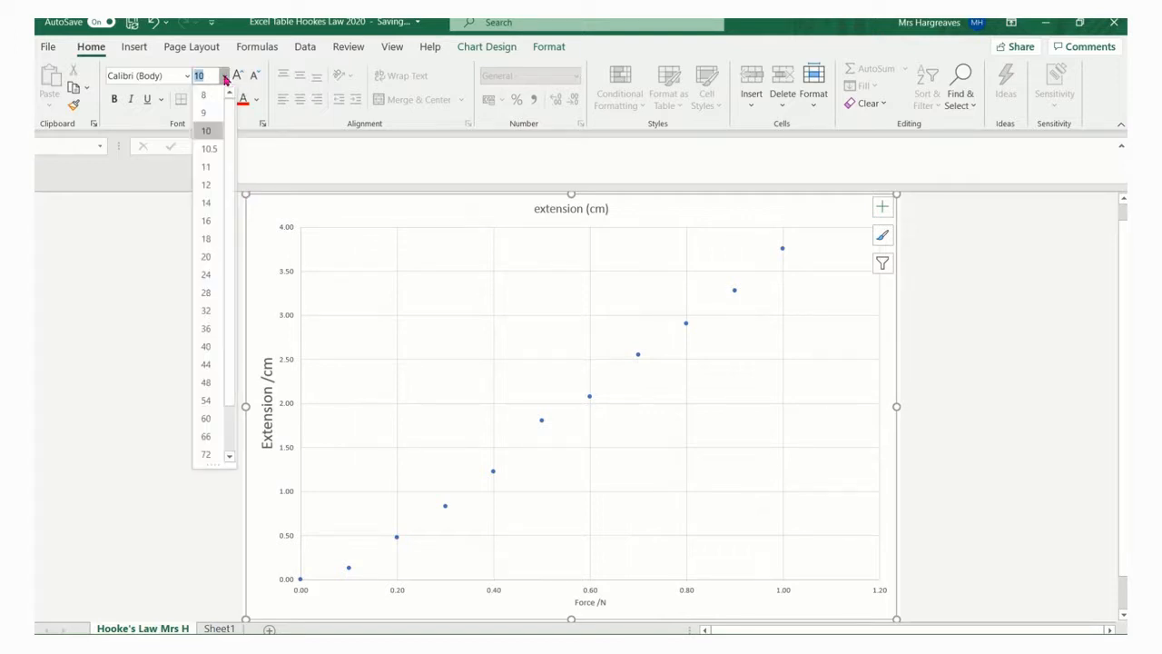
click(209, 237)
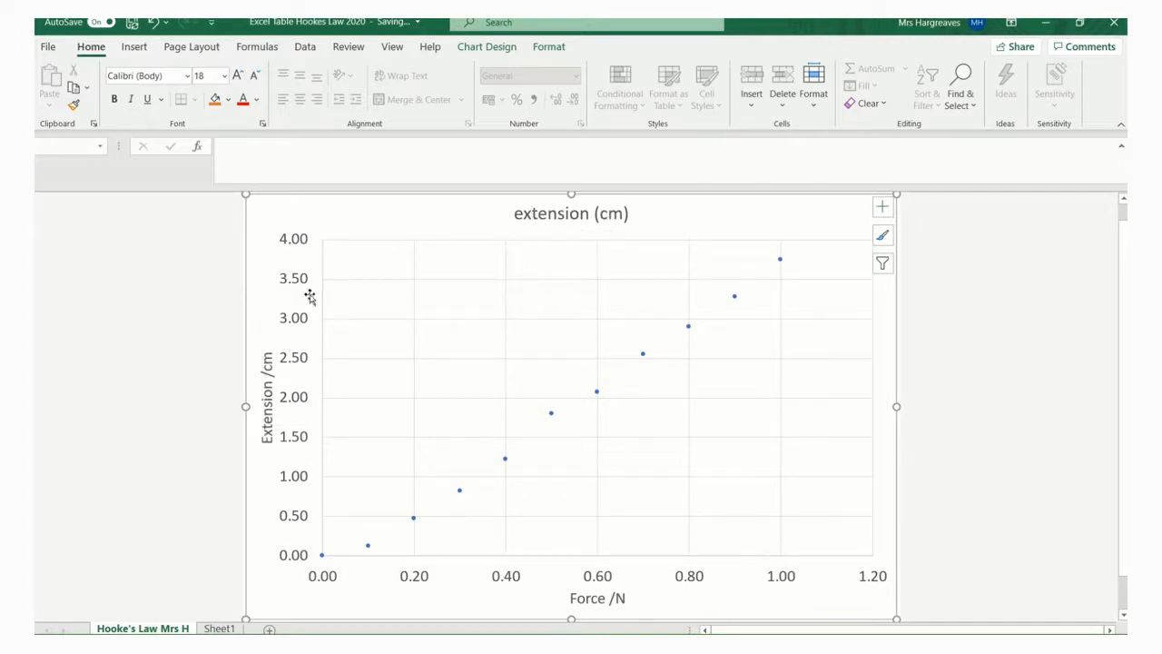
Replace the chart title with "Hooke's Law - " followed by the teacher's title and surname initial.
click(522, 214)
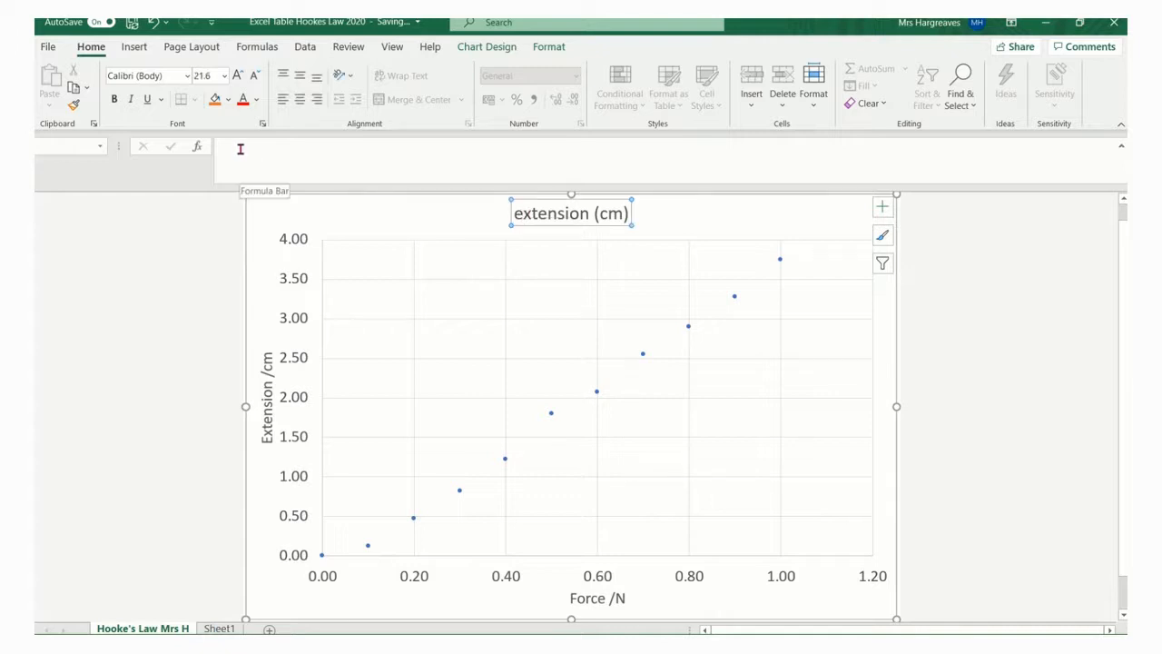
drag(513, 214, 632, 216)
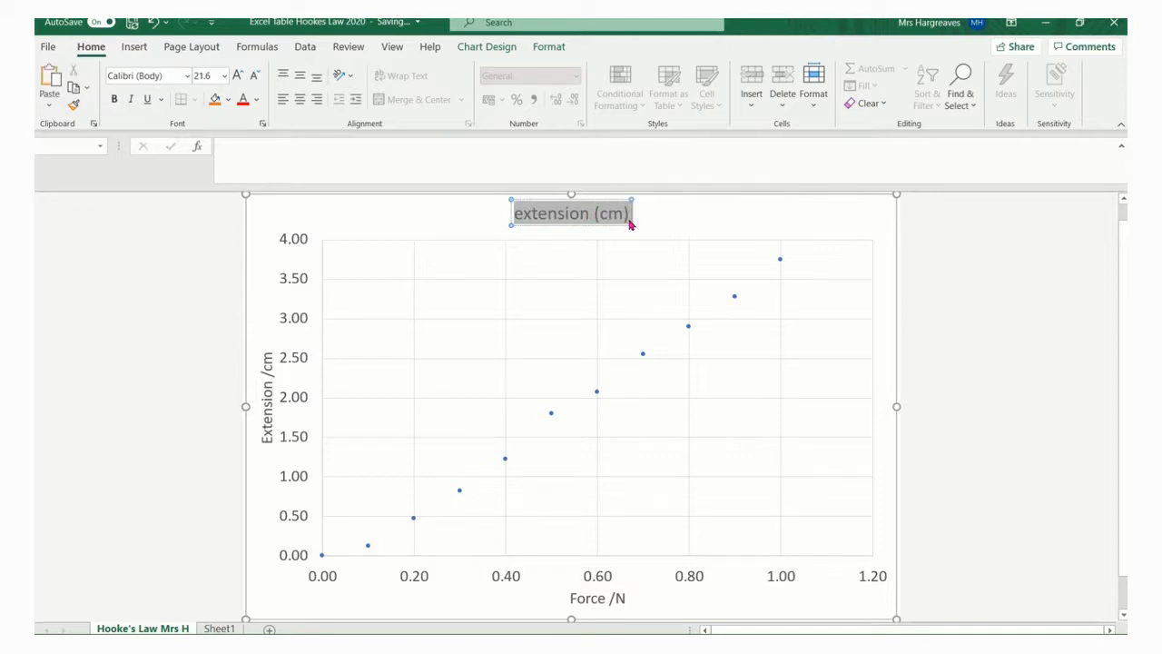
text(Hooke)
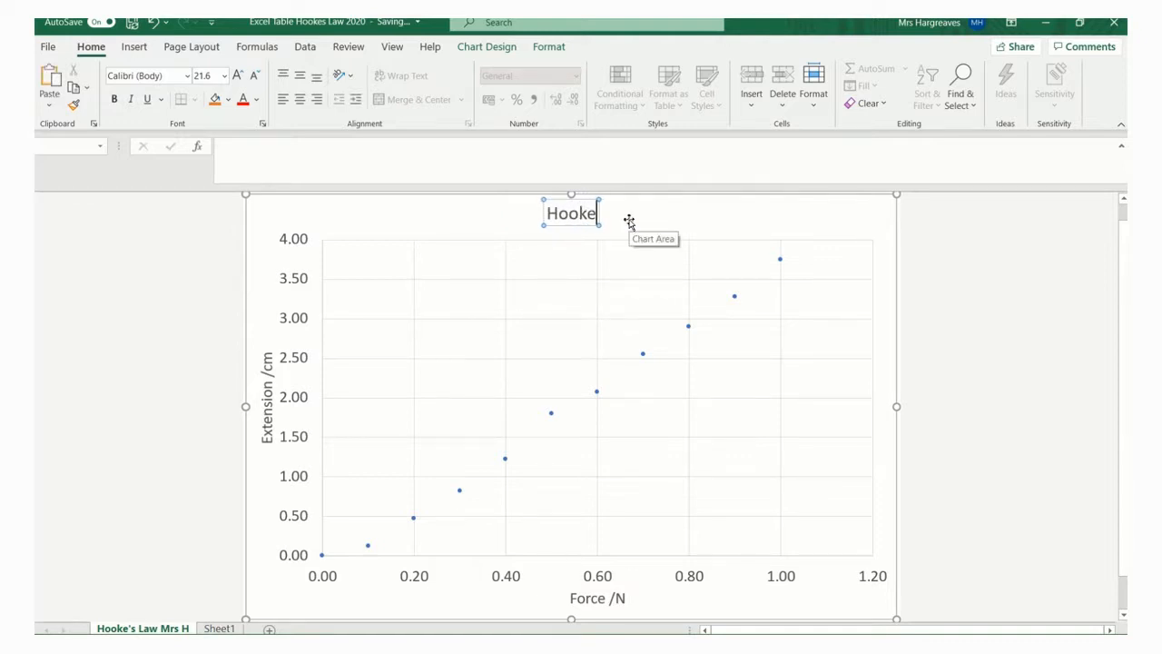
text('s La)
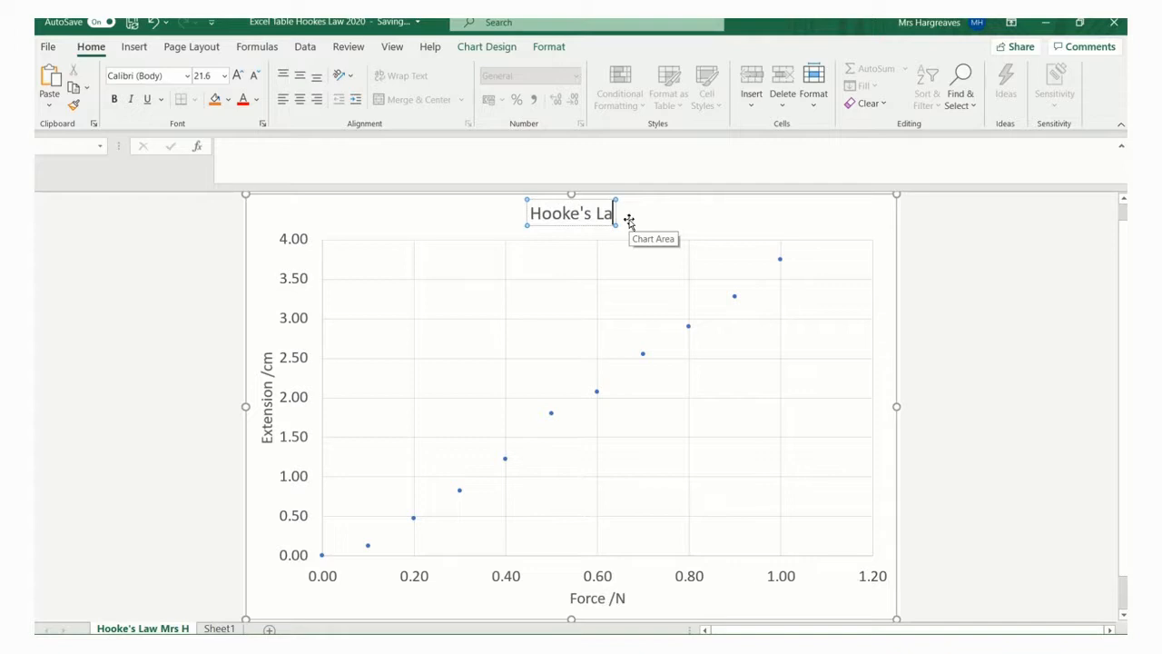
text(w)
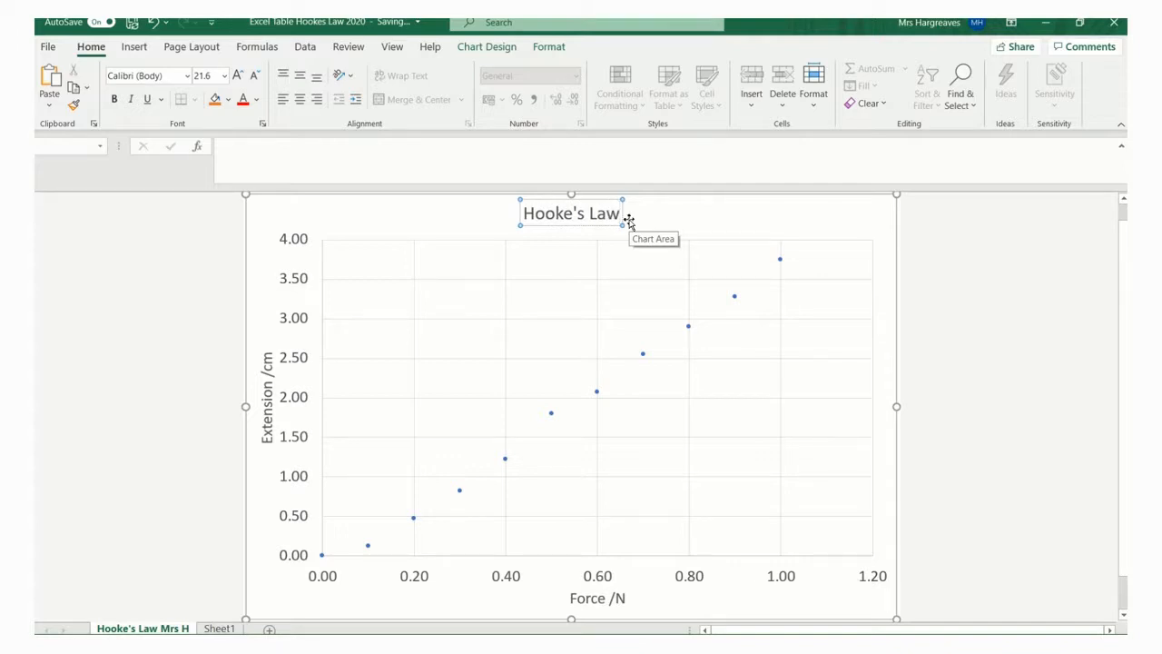
text( - Mrs)
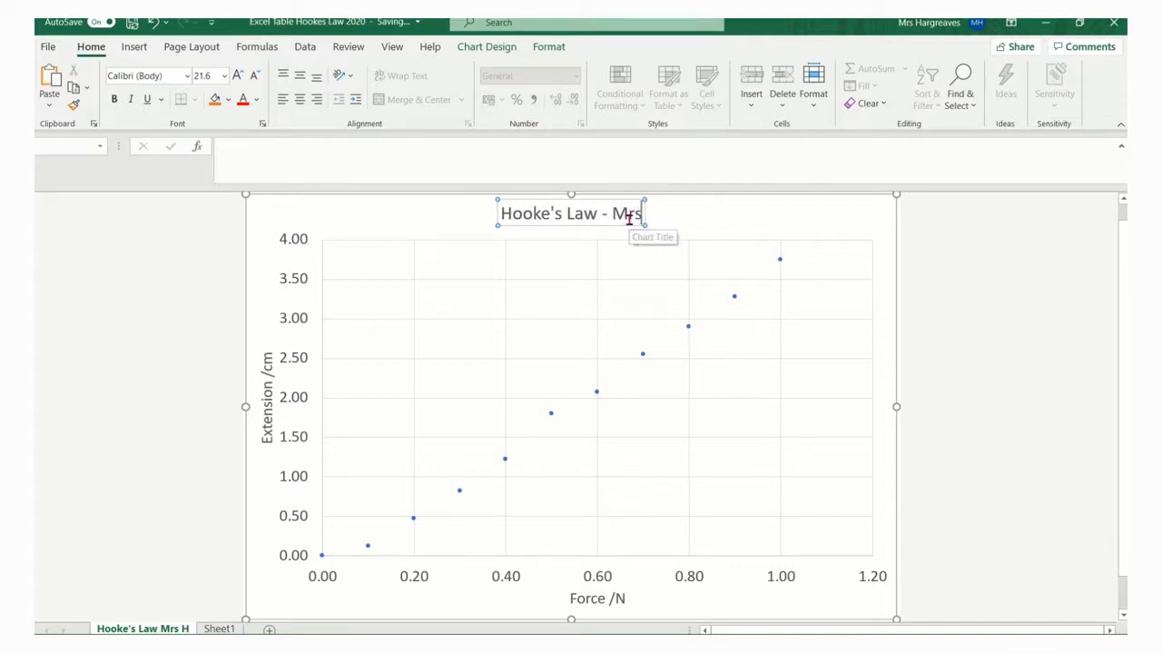
text( H)
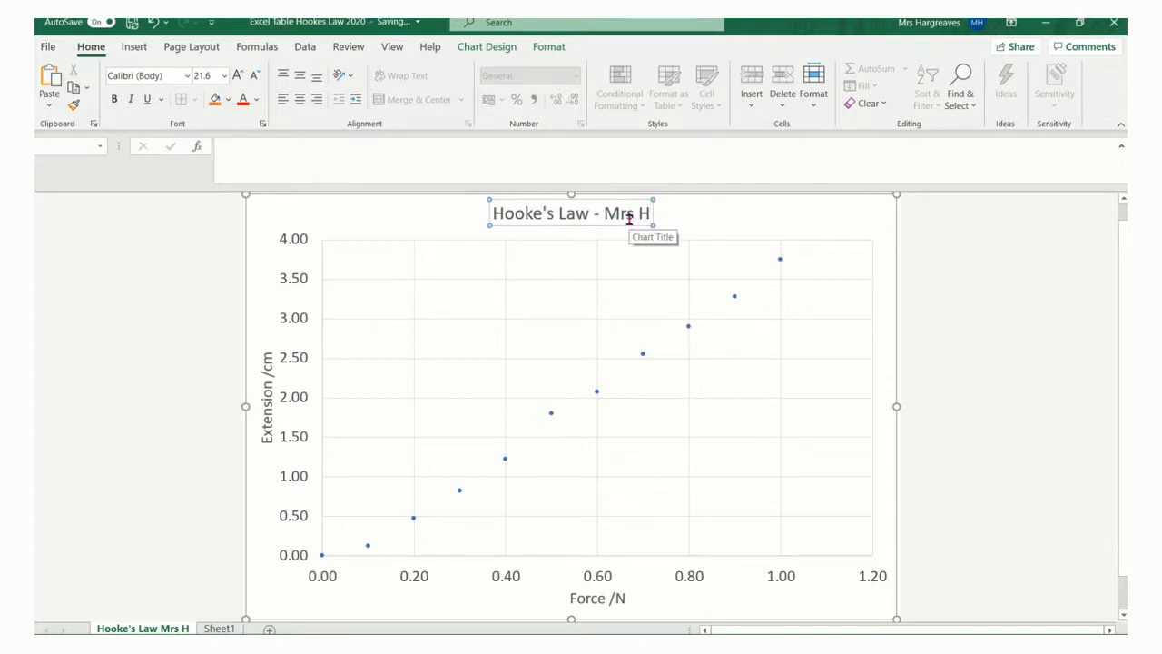
click(245, 149)
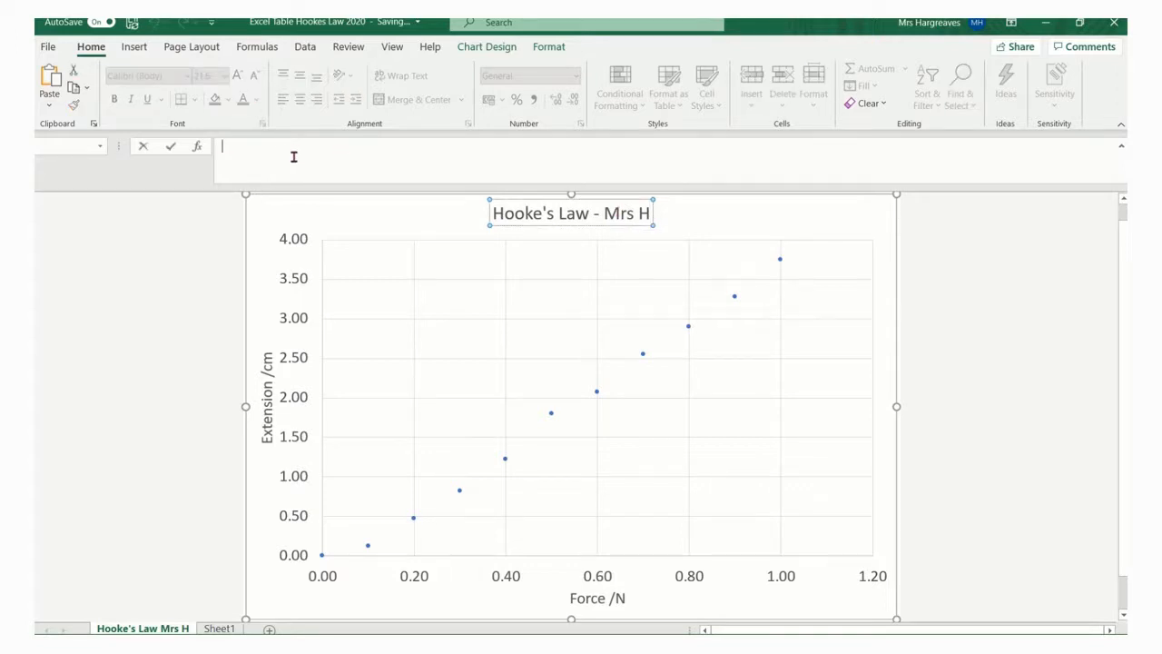
click(411, 291)
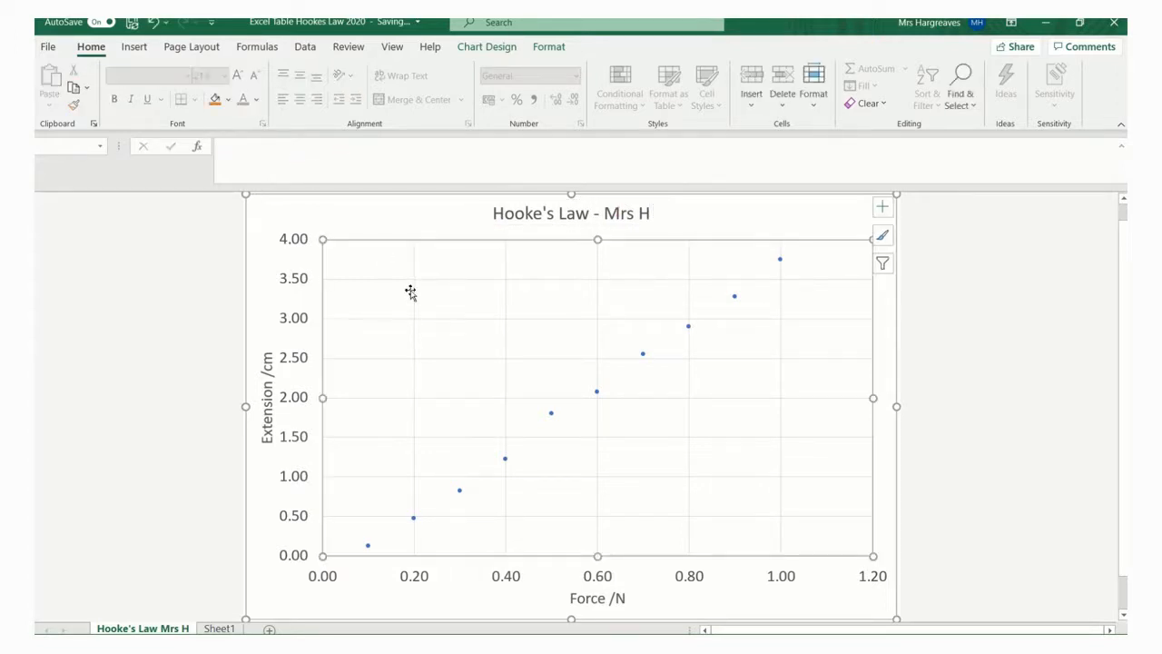